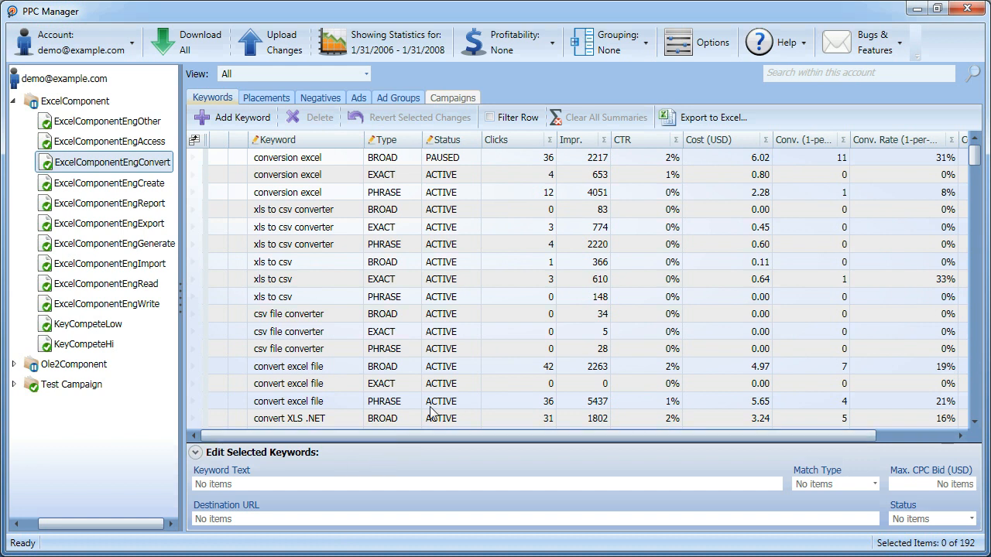
Enable the filter row and filter the keywords to a CTR greater than .02.
click(492, 121)
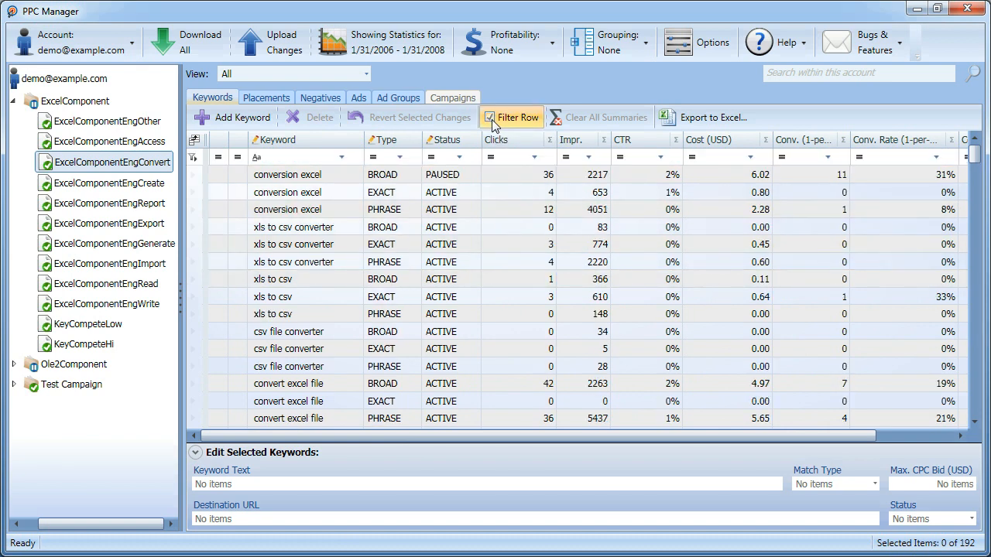
click(620, 158)
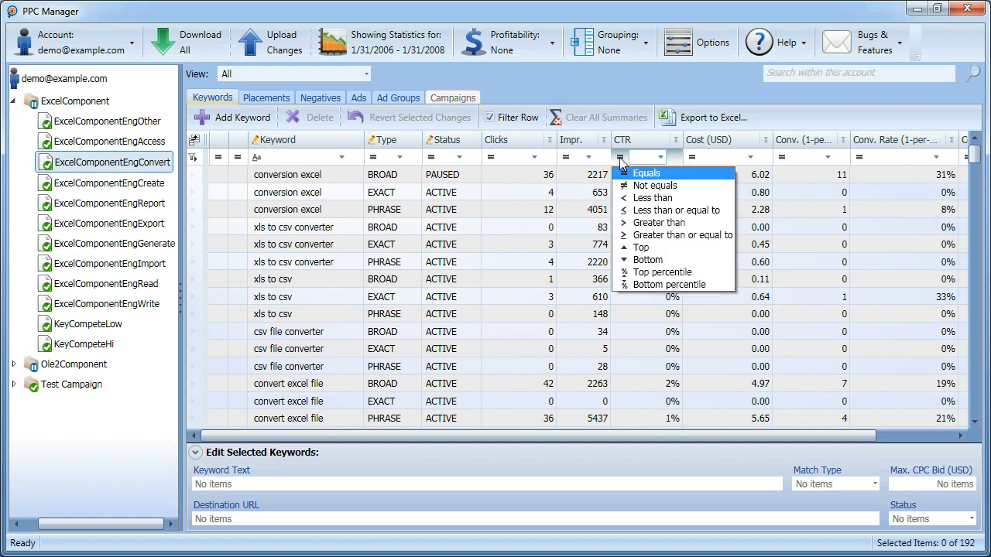
click(650, 222)
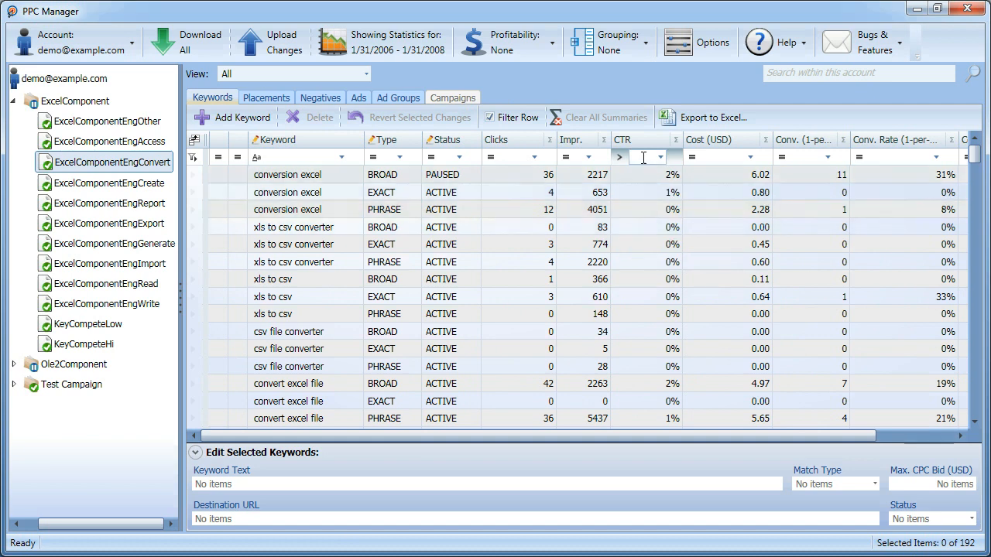
text(.02)
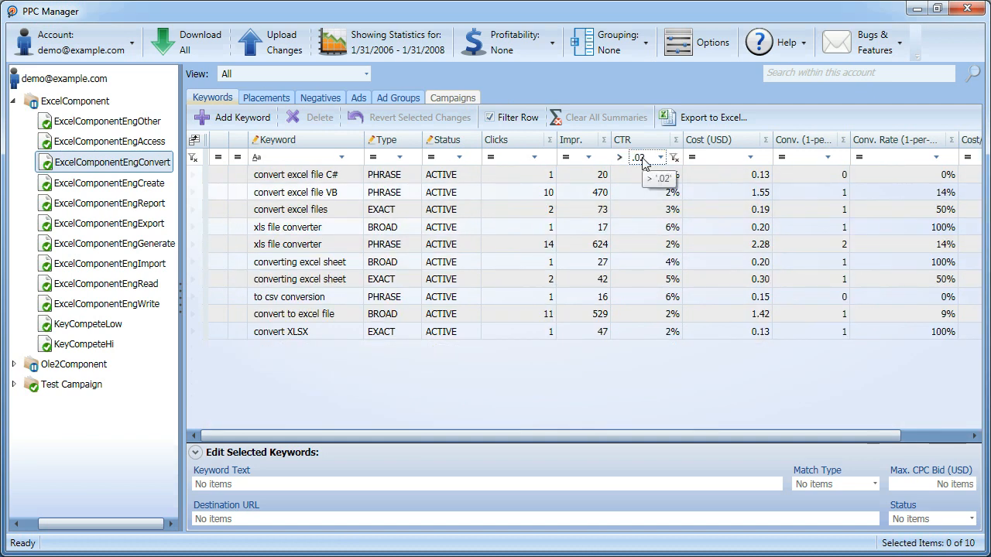
Add a filter for Conv. Rate greater than .10, and turn the filter row off again.
click(859, 158)
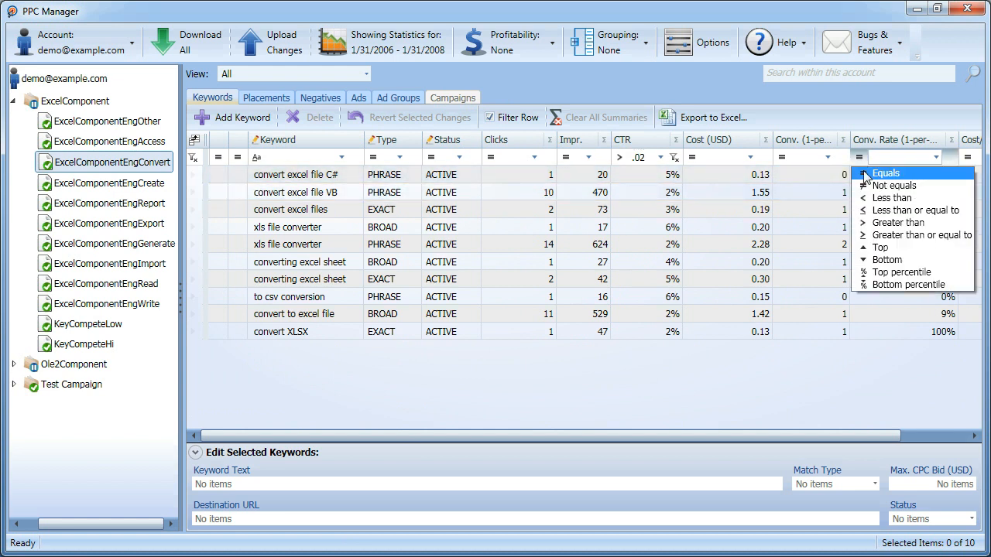
click(882, 225)
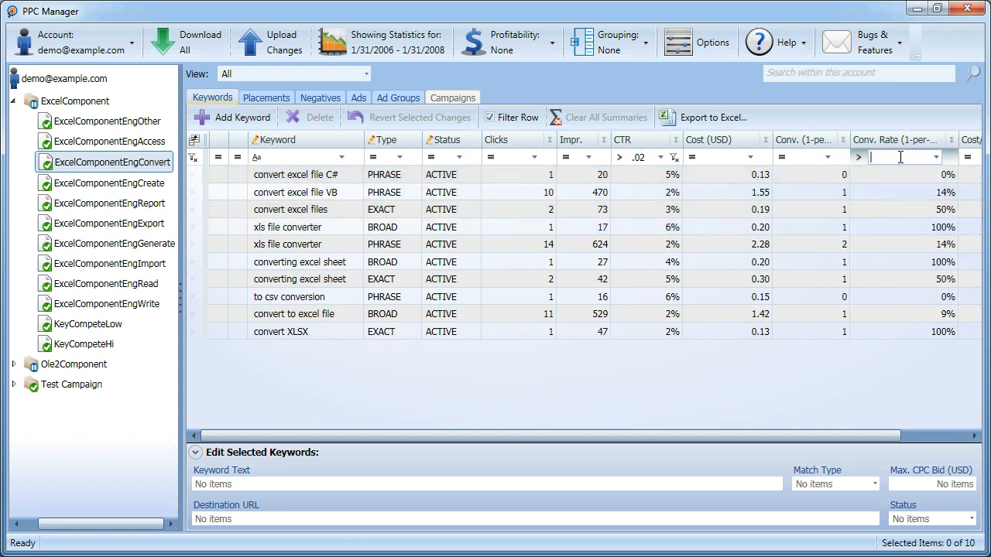
text(.10)
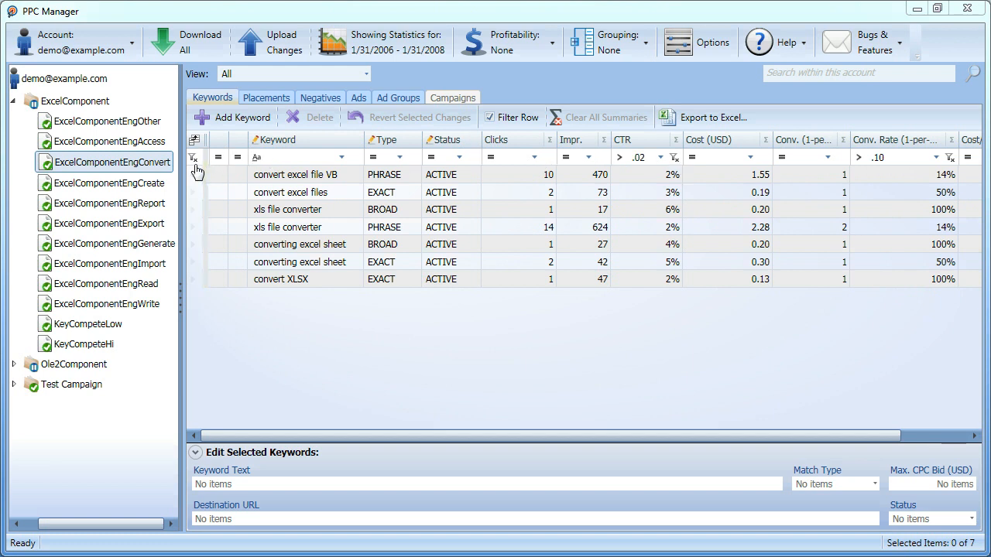
click(508, 120)
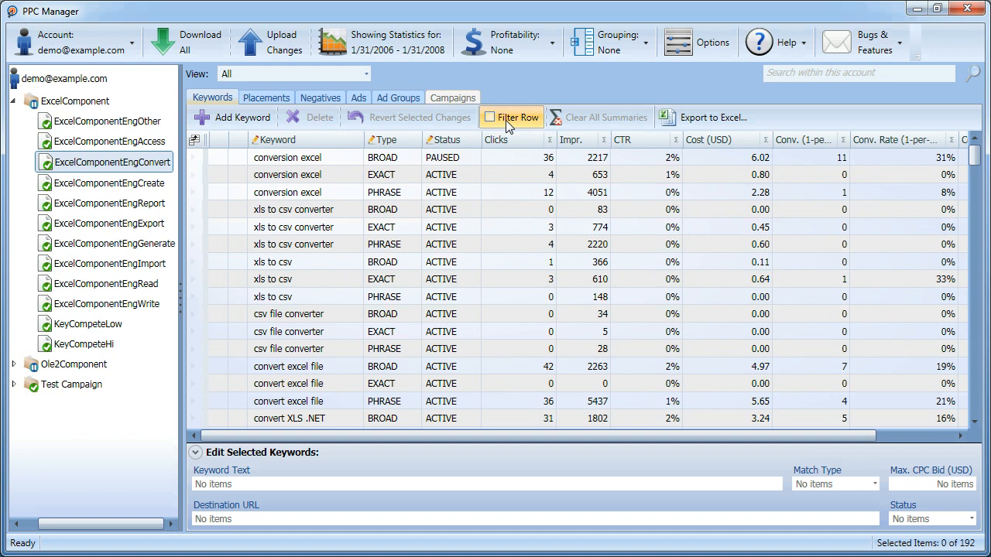
Add a Maximum summary to the Clicks column.
click(550, 147)
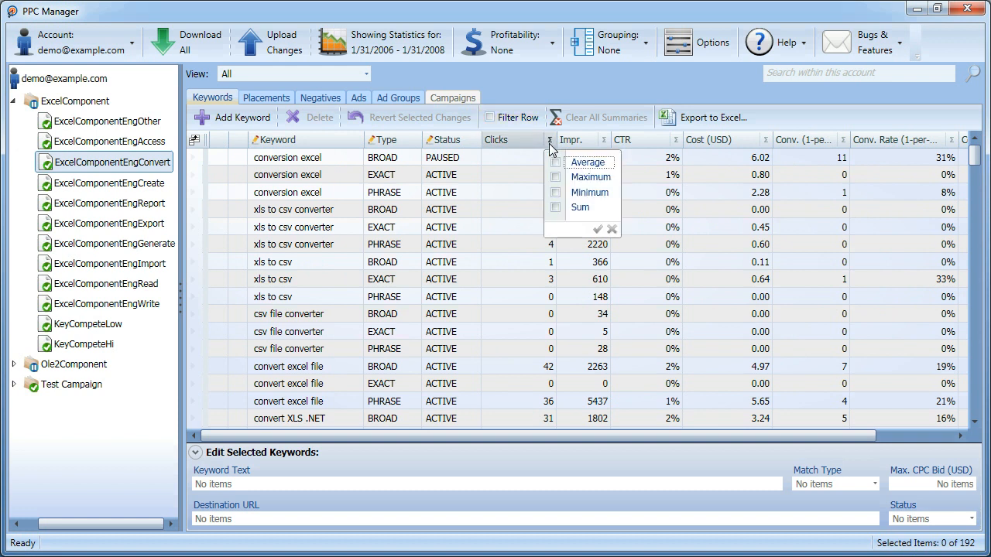
click(558, 178)
click(597, 229)
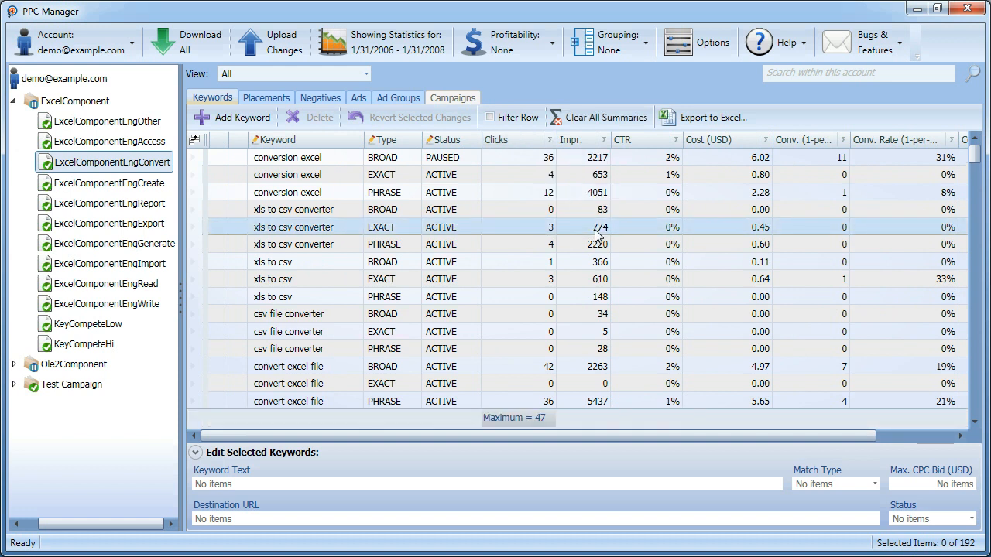
Add Average and Sum summaries to the Cost (USD) column, and clear all summaries from the table.
click(765, 141)
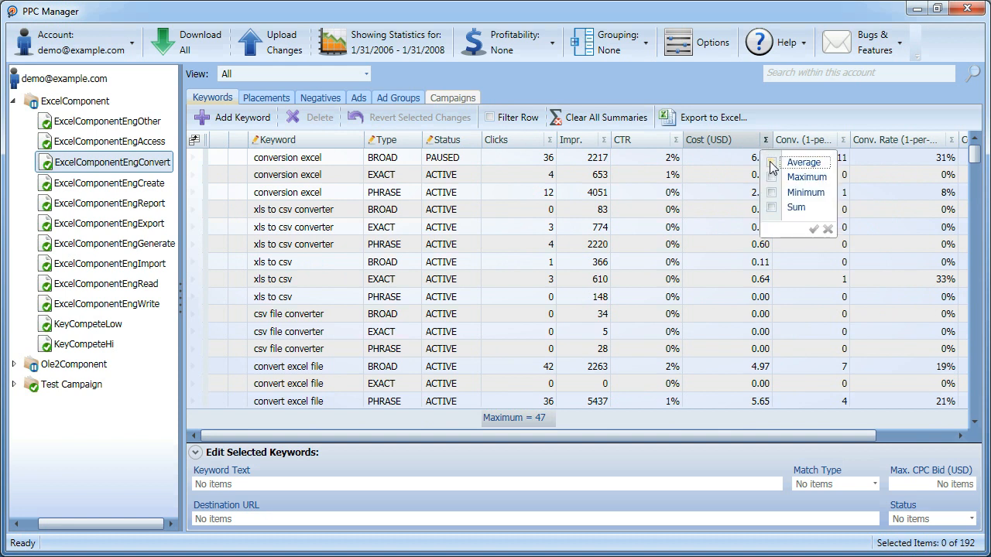
click(771, 162)
click(774, 210)
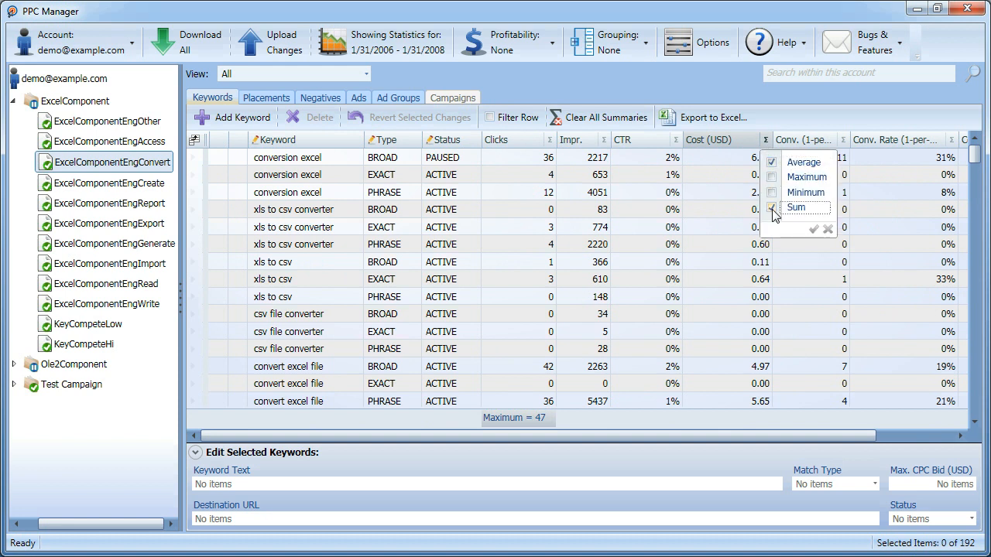
click(813, 230)
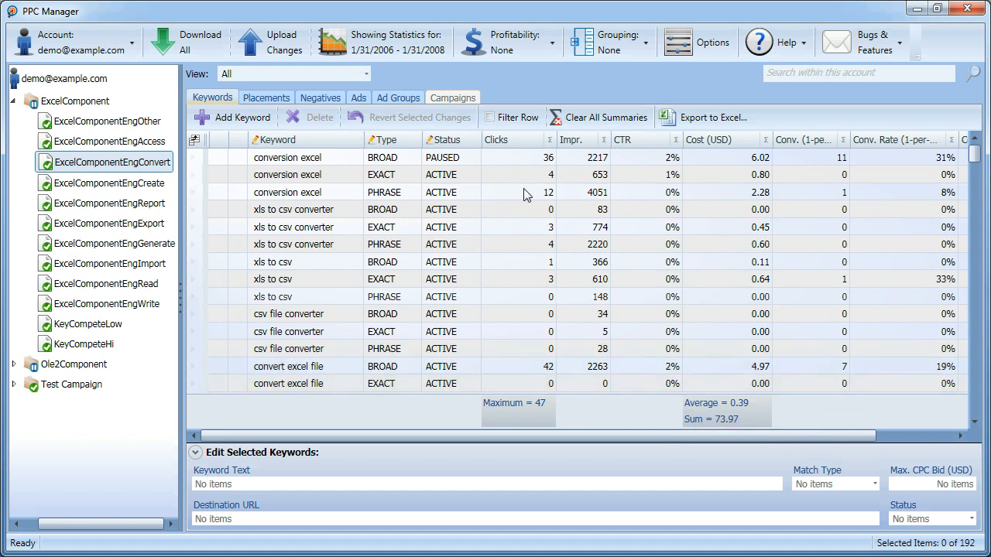
click(591, 117)
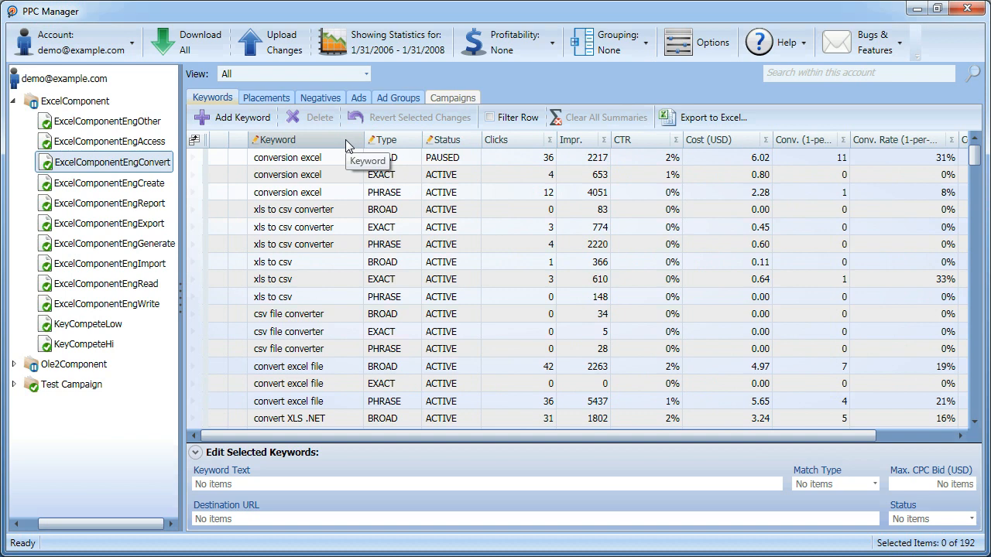
Sort the keyword table by Keyword in descending order.
click(321, 140)
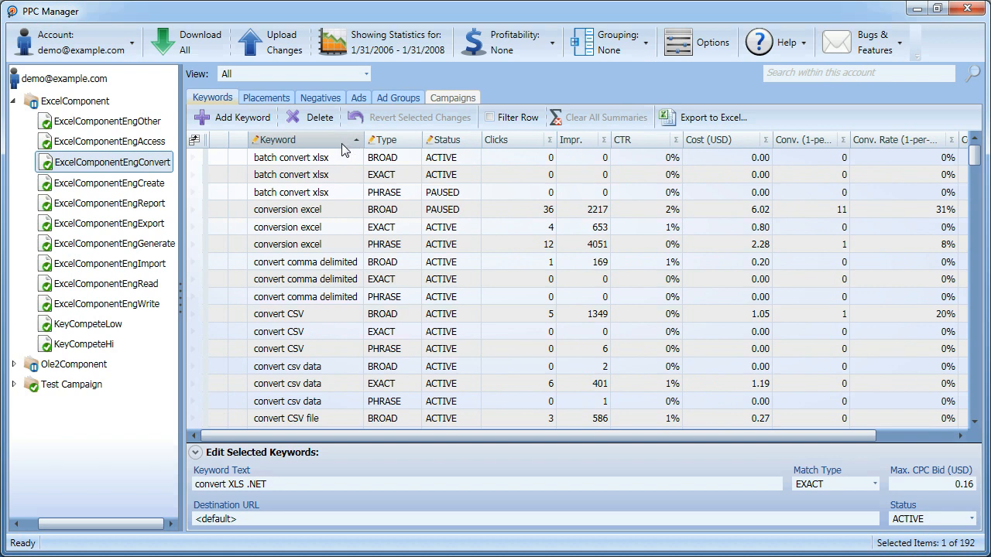
click(339, 143)
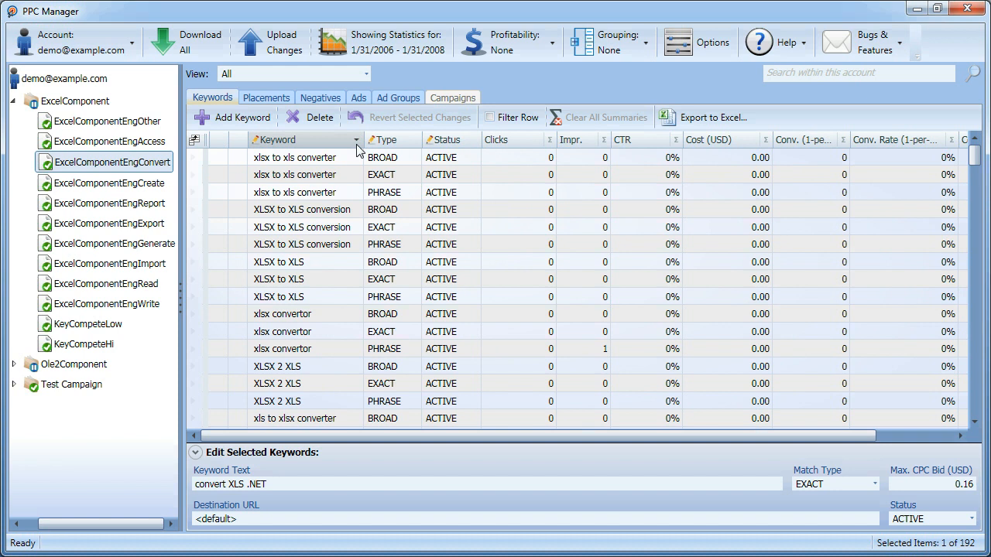
Add the First Page Bid Est. (USD), Quality Score, Max. CPC (USD), Dest. URL, Avg. CPC (USD) and Avg. CPM (USD) columns to the keyword table.
click(194, 140)
drag(106, 40, 360, 199)
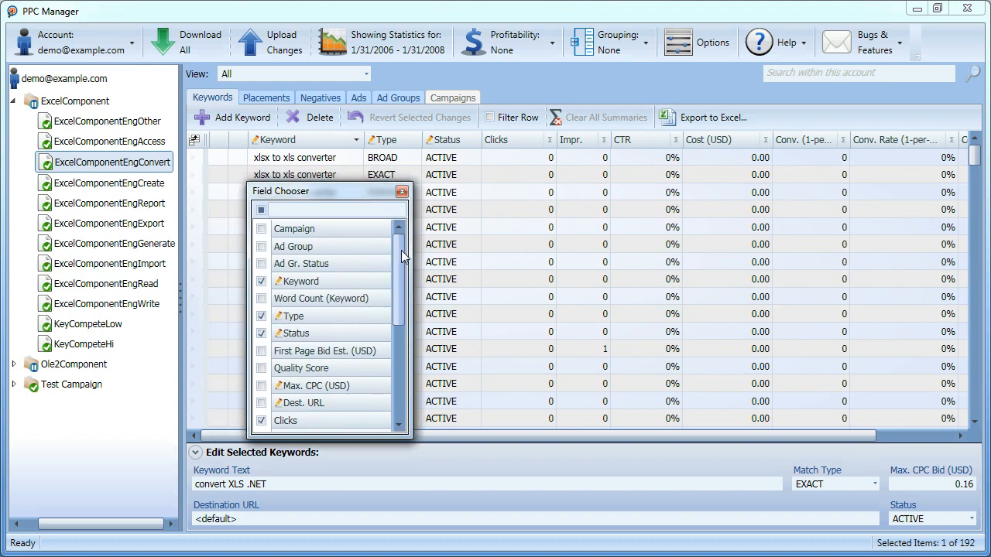
drag(400, 262, 404, 310)
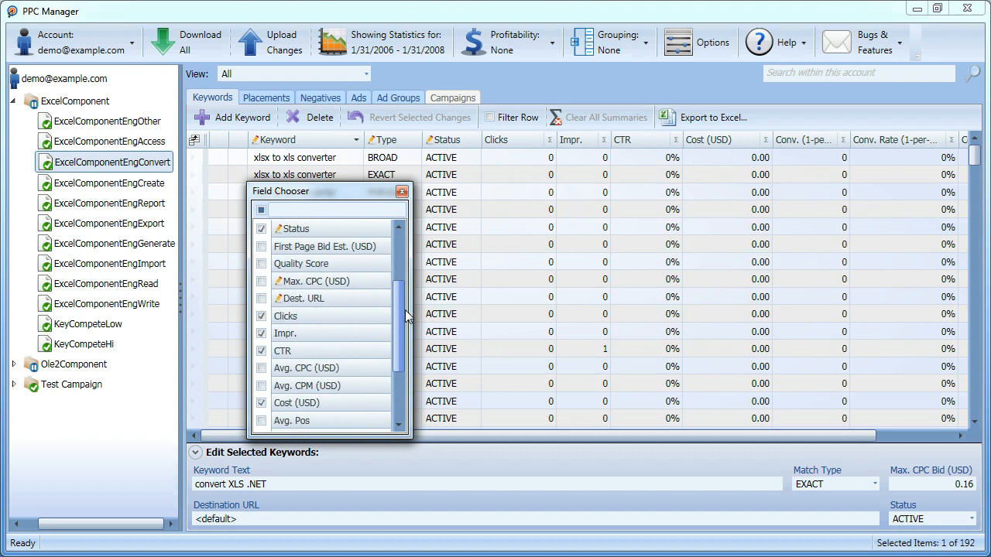
click(261, 246)
click(260, 263)
click(261, 281)
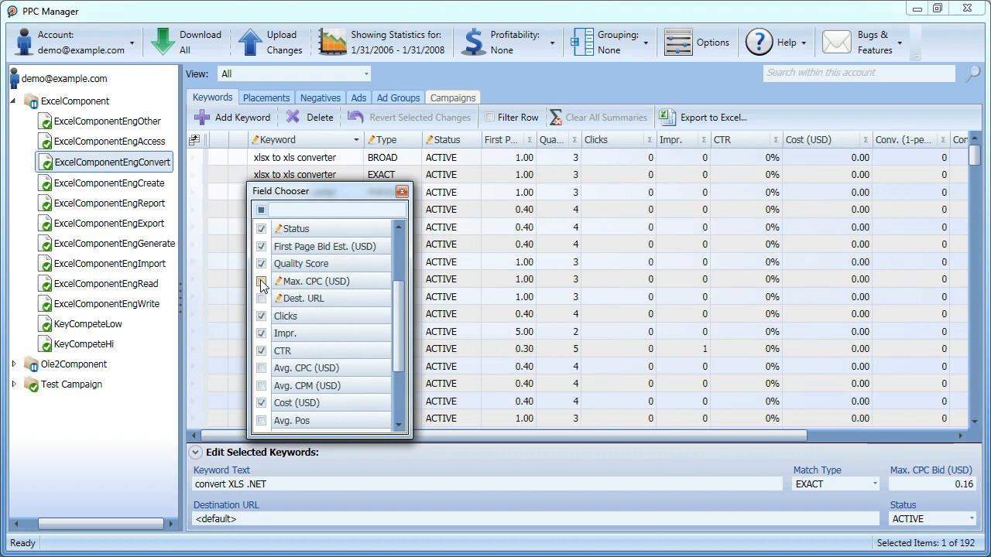
click(261, 297)
click(261, 367)
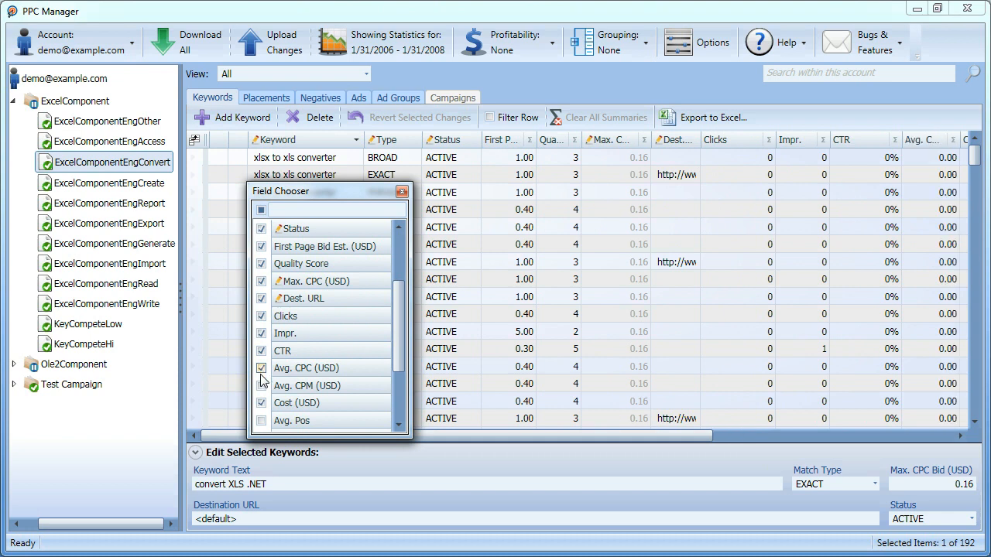
click(260, 385)
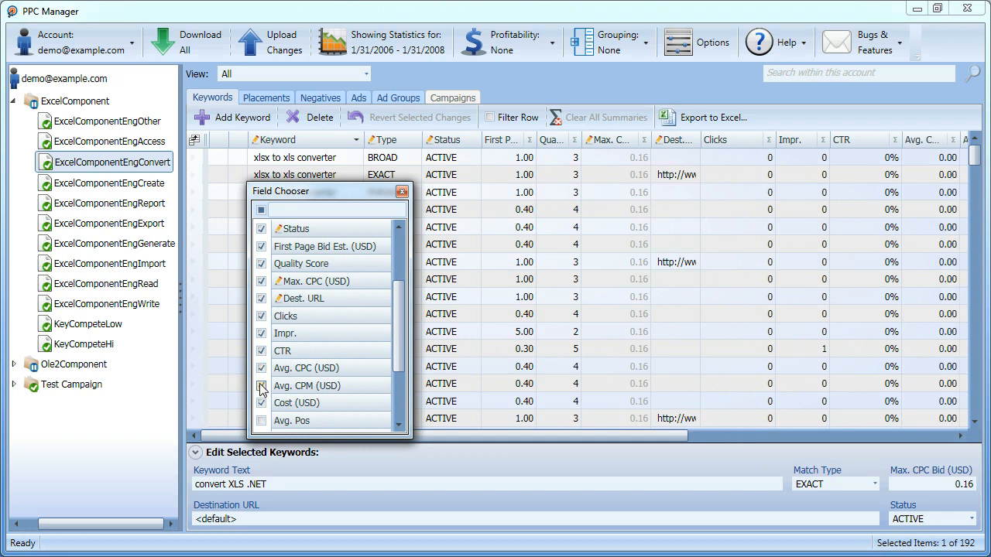
click(402, 192)
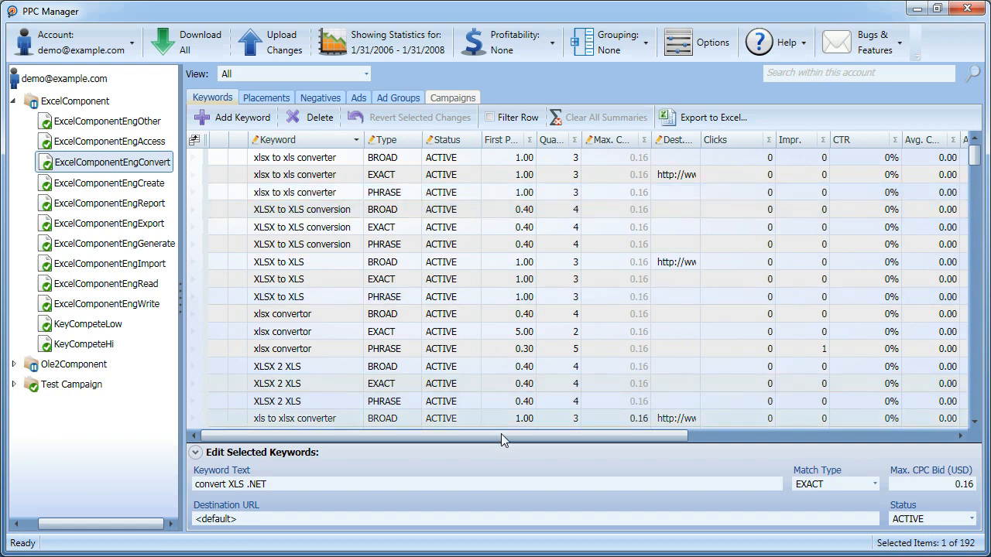
Fix the Keyword column in place and check the table with the column fixed.
drag(530, 435, 458, 429)
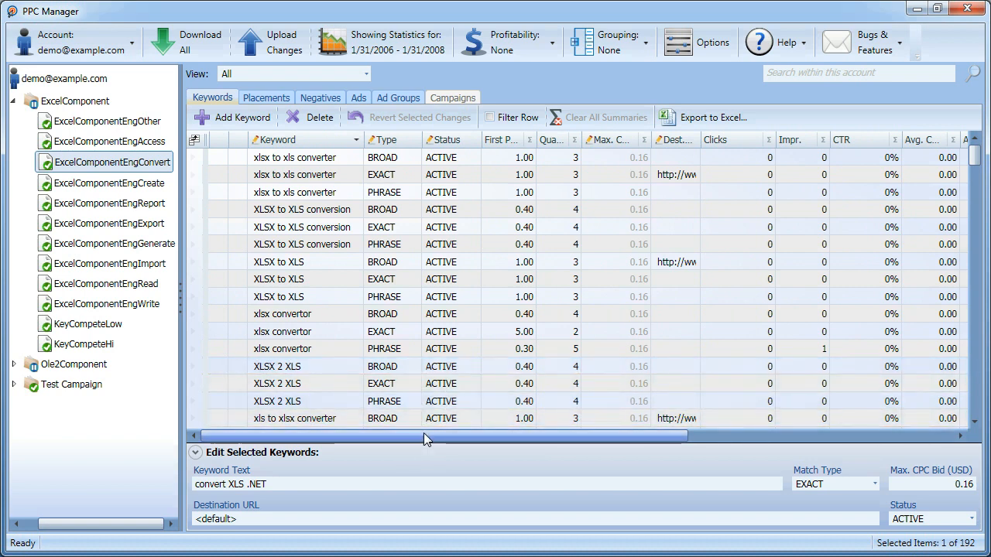
drag(424, 432, 396, 432)
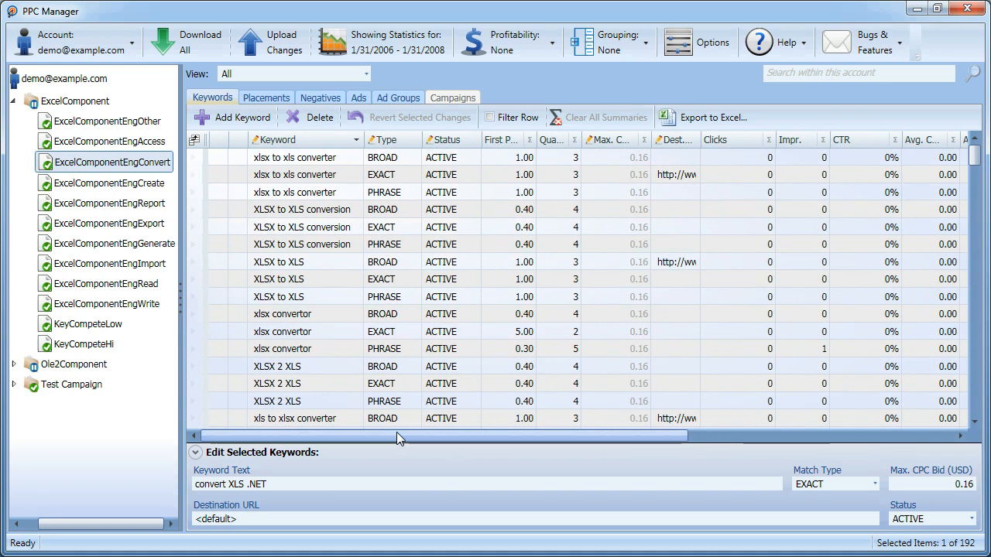
right_click(326, 142)
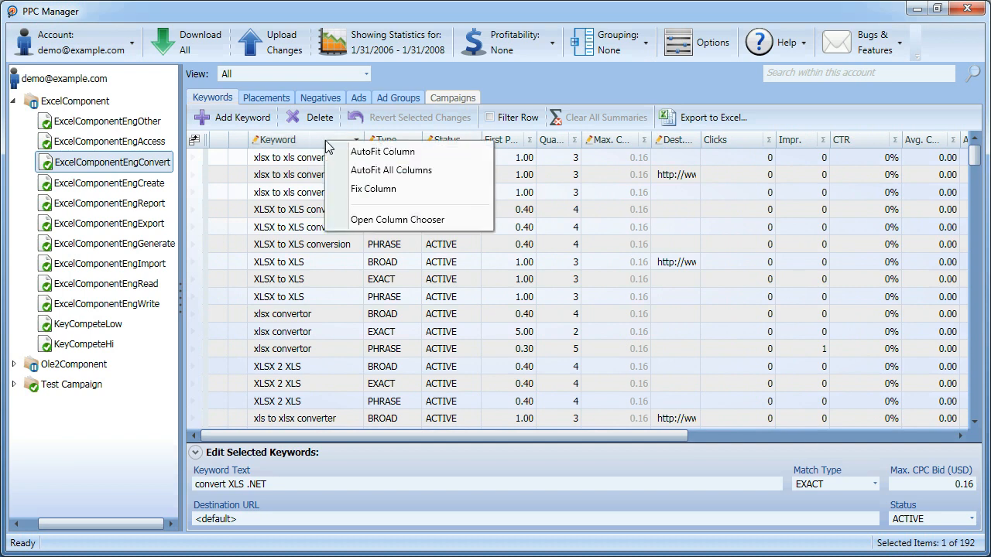
click(375, 189)
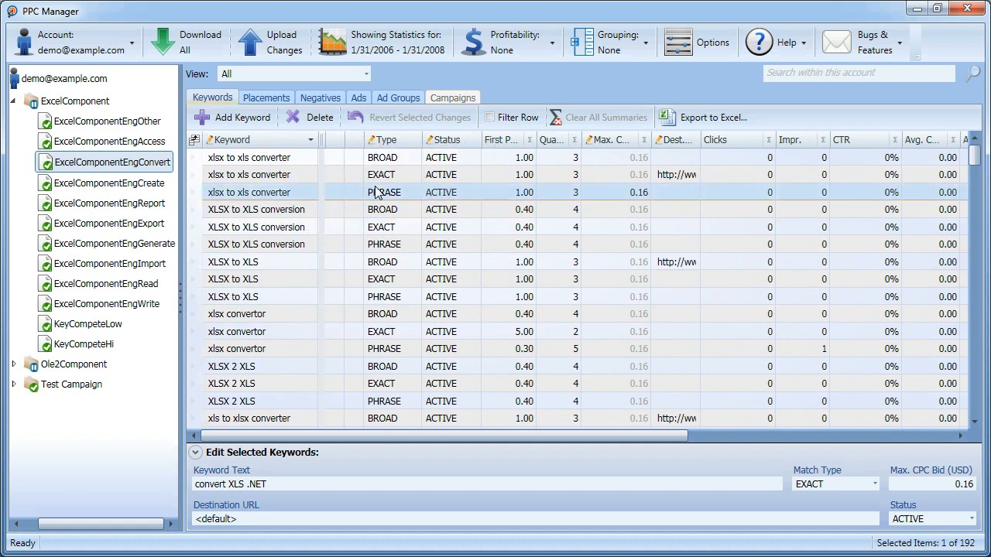
drag(505, 434, 476, 434)
scroll(984, 201, down, 10)
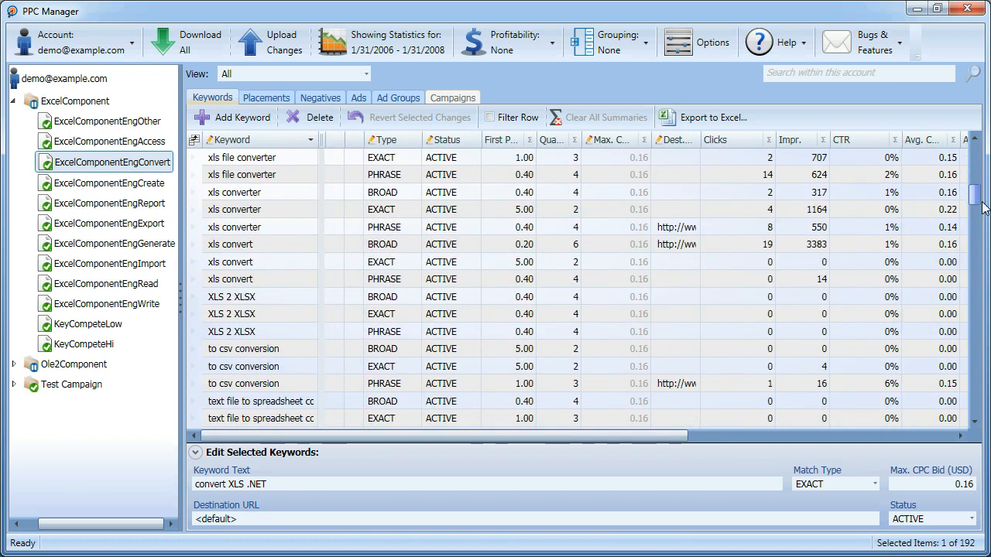
scroll(984, 214, up, 10)
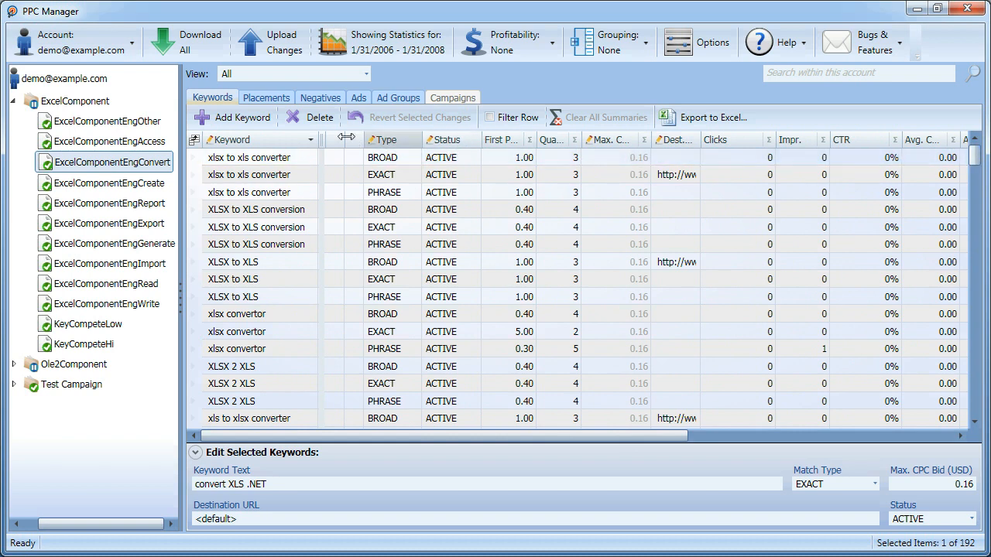
Unfix the Keyword column.
right_click(276, 143)
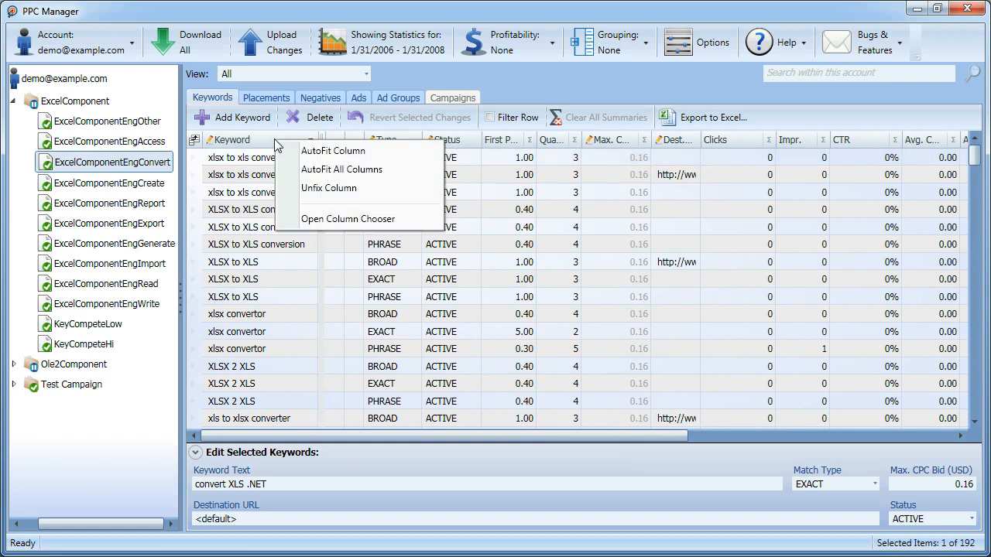
click(329, 188)
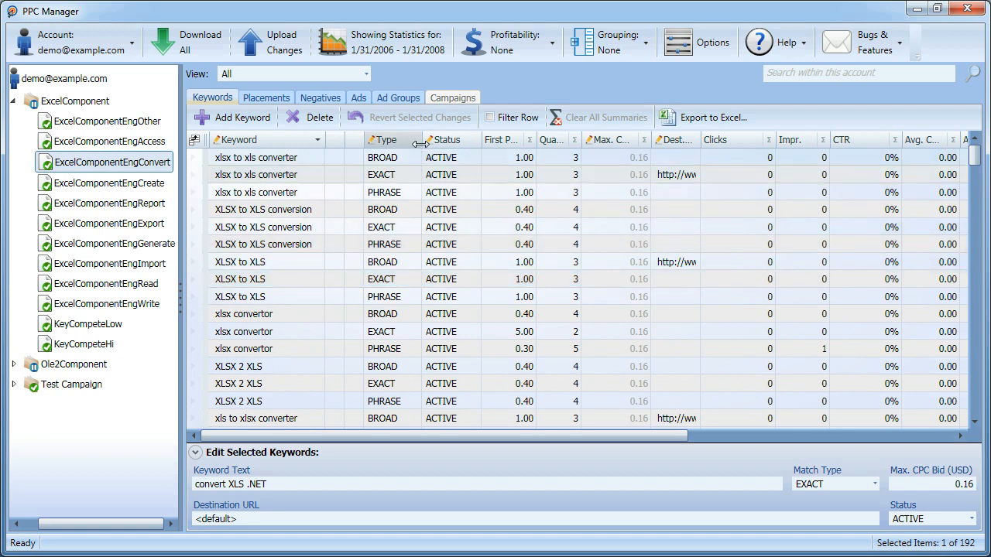
Narrow the Type column slightly, and widen and AutoFit the First Page Bid Est. (USD) column.
drag(422, 140, 413, 148)
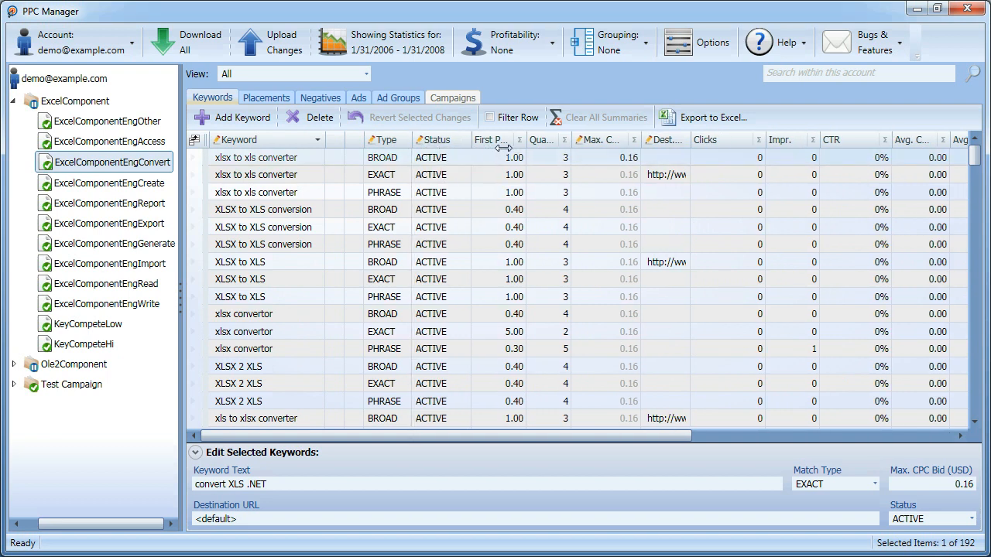
drag(525, 139, 589, 141)
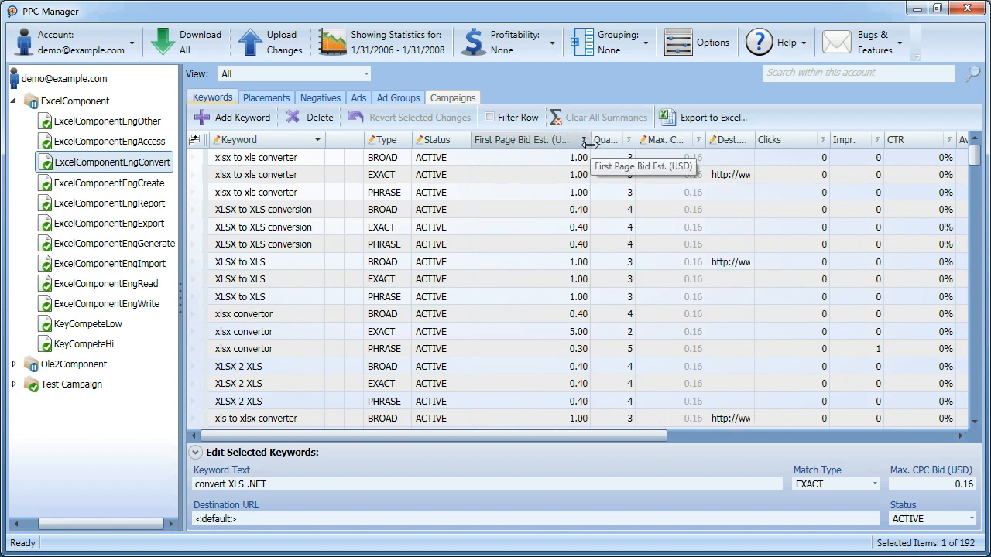
right_click(531, 140)
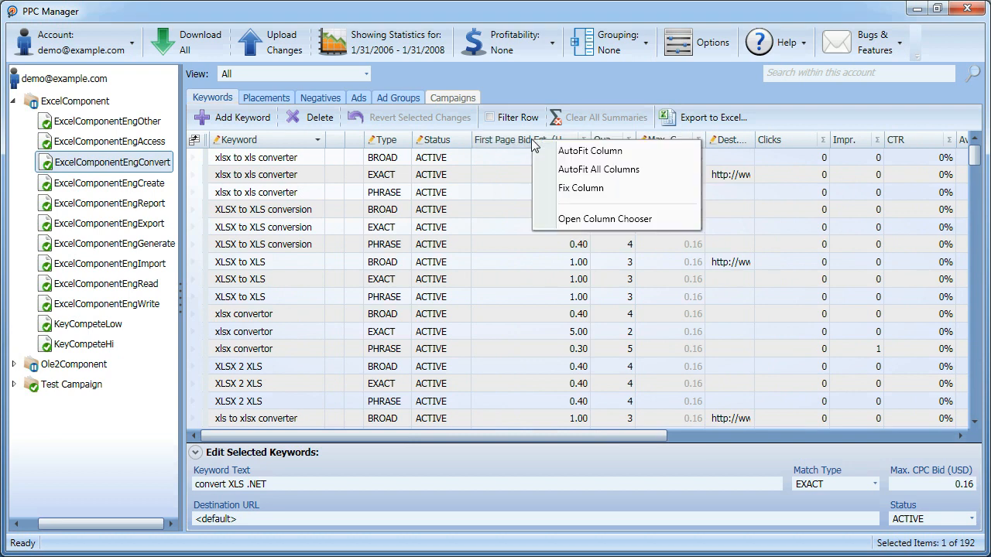
click(608, 151)
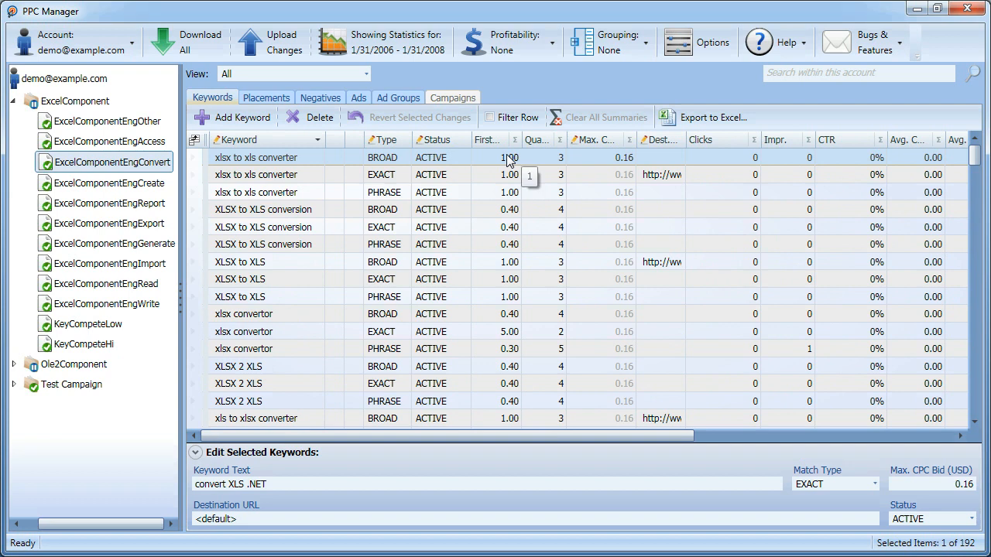
AutoFit all columns of the keyword table.
right_click(277, 137)
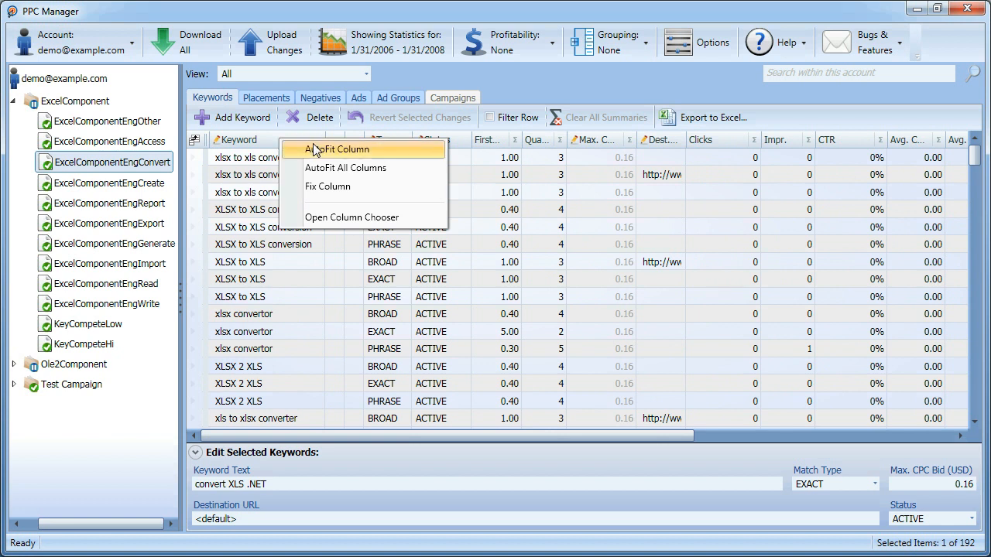
click(432, 168)
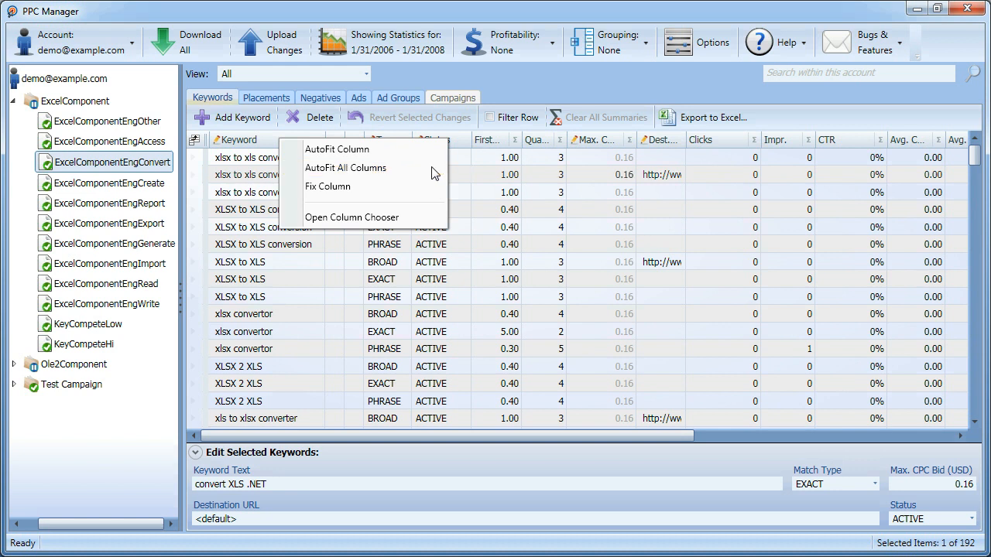